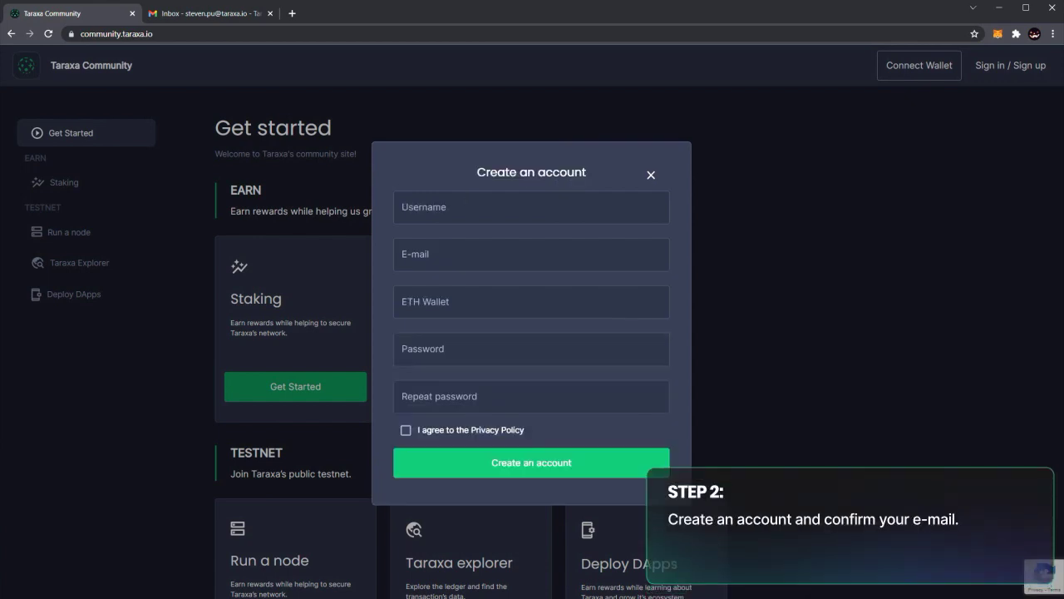
Enter the new account's username and registration e-mail address in the Create an account form.
text(_test)
click(531, 254)
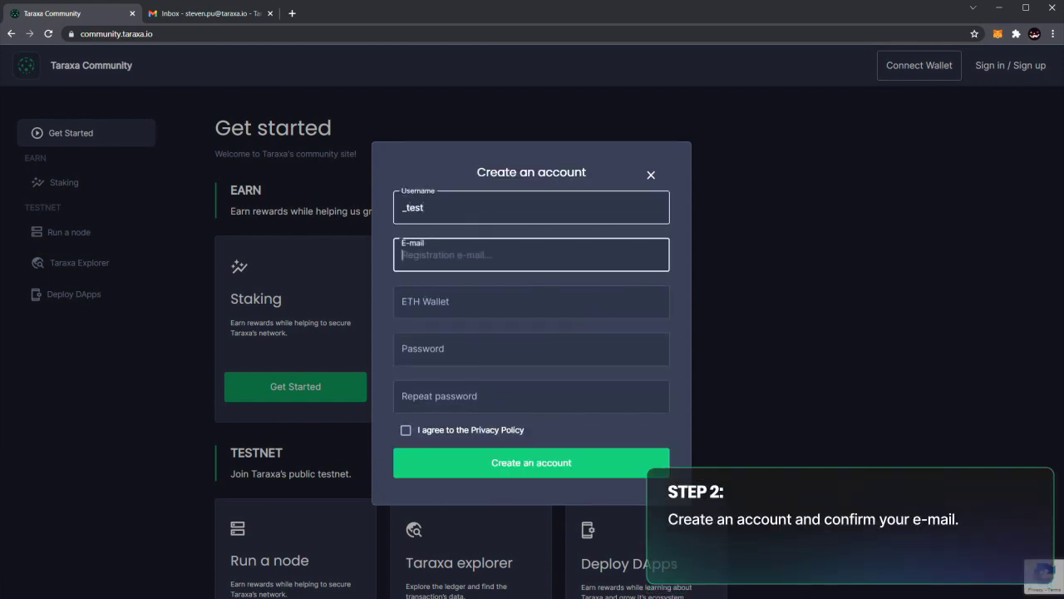
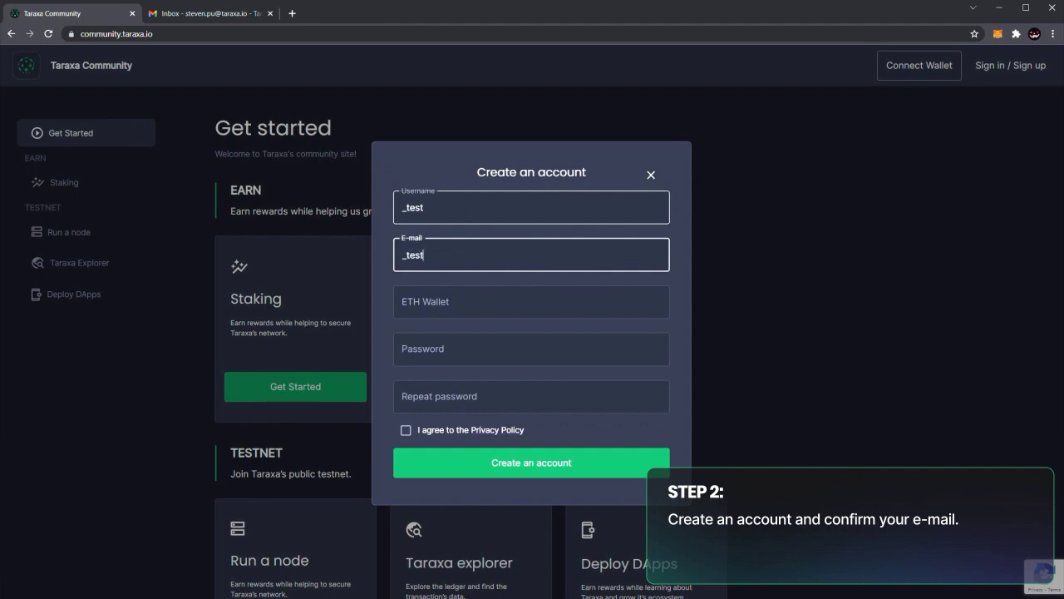
click(531, 301)
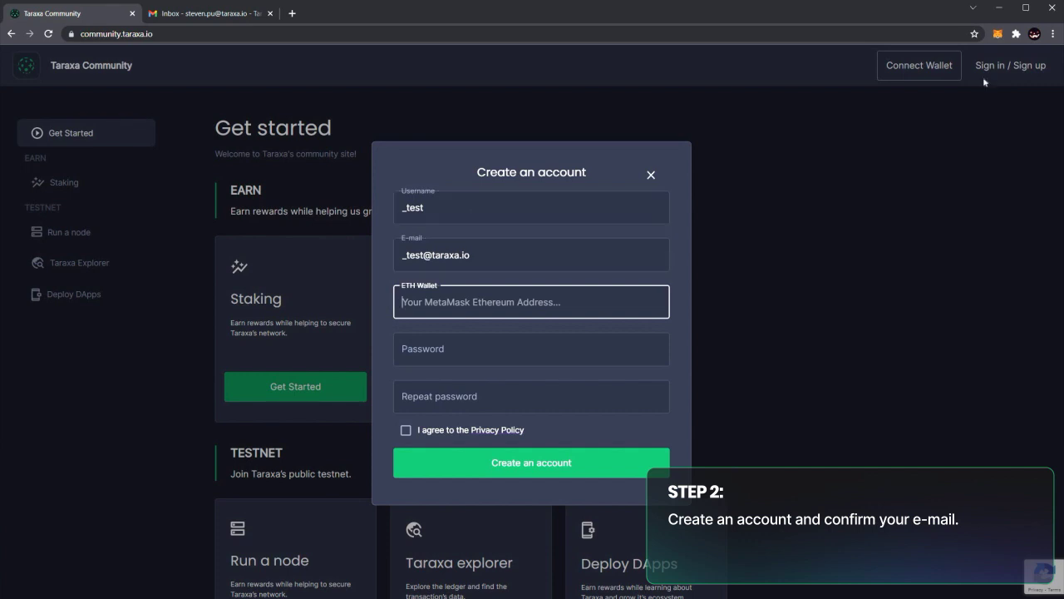
Copy the MetaMask account's Ethereum address and paste it into the ETH Wallet field.
click(1001, 38)
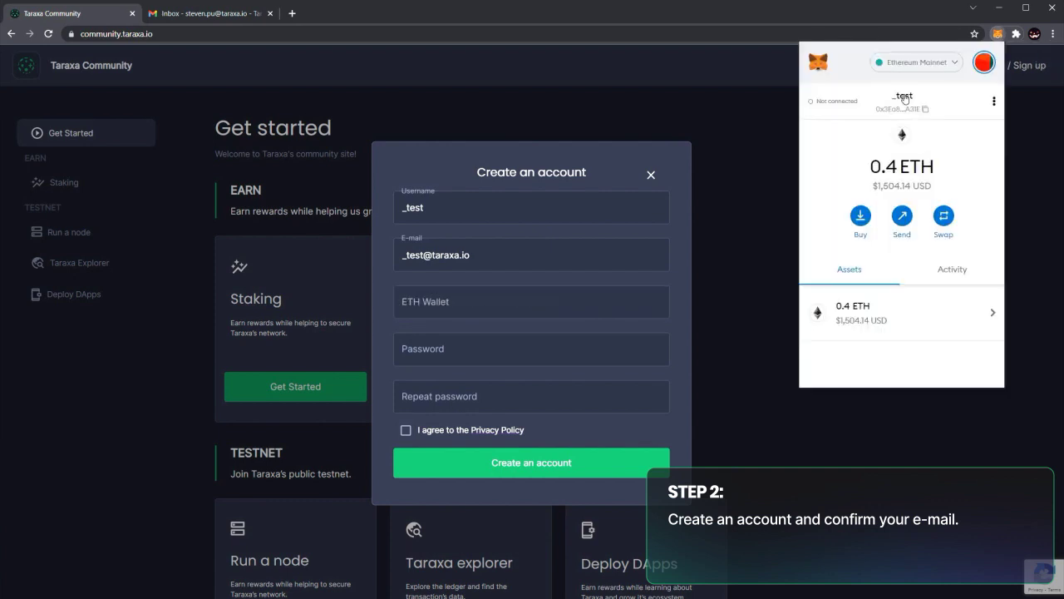
click(902, 103)
click(531, 302)
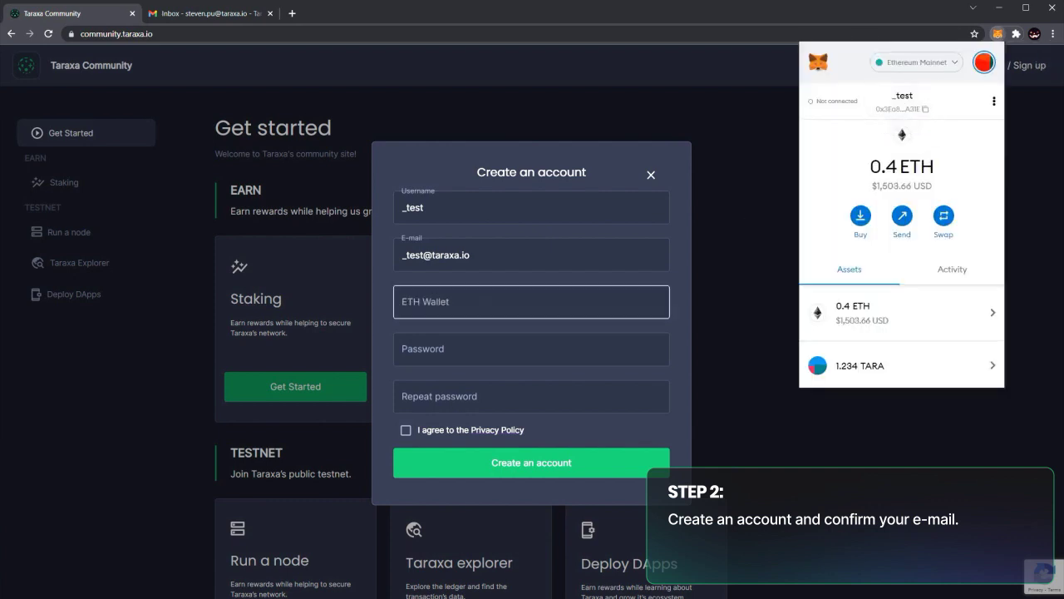
text(0x3Ea8addb3ff0D028e704d13b0BD84C8D3187A31E)
click(531, 396)
click(531, 350)
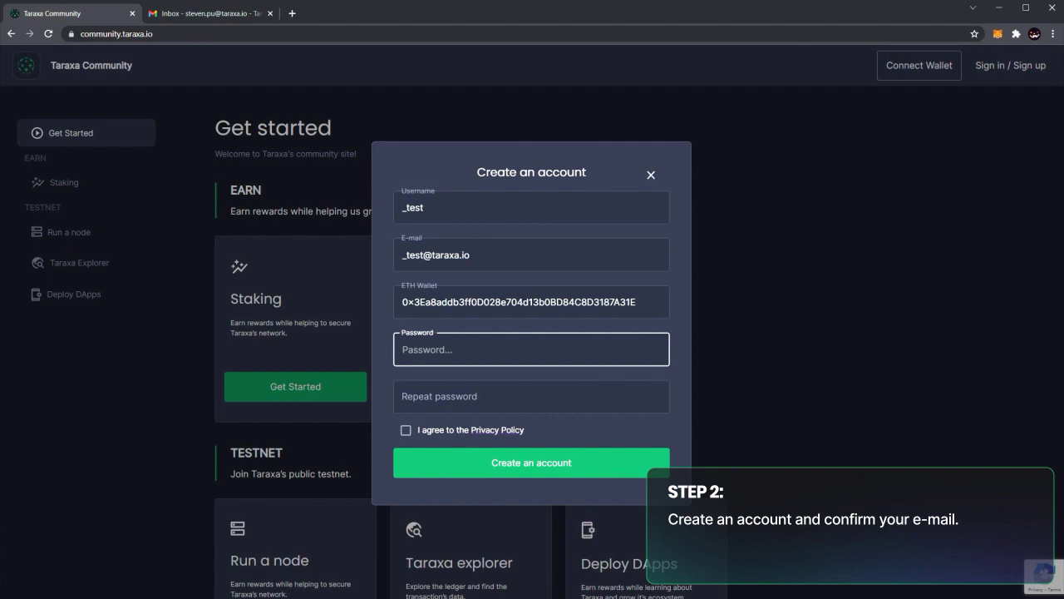
Enter and repeat the account password, tick the Privacy Policy agreement, and submit the account.
text(••••••••••••)
click(406, 397)
text(••••••••••••)
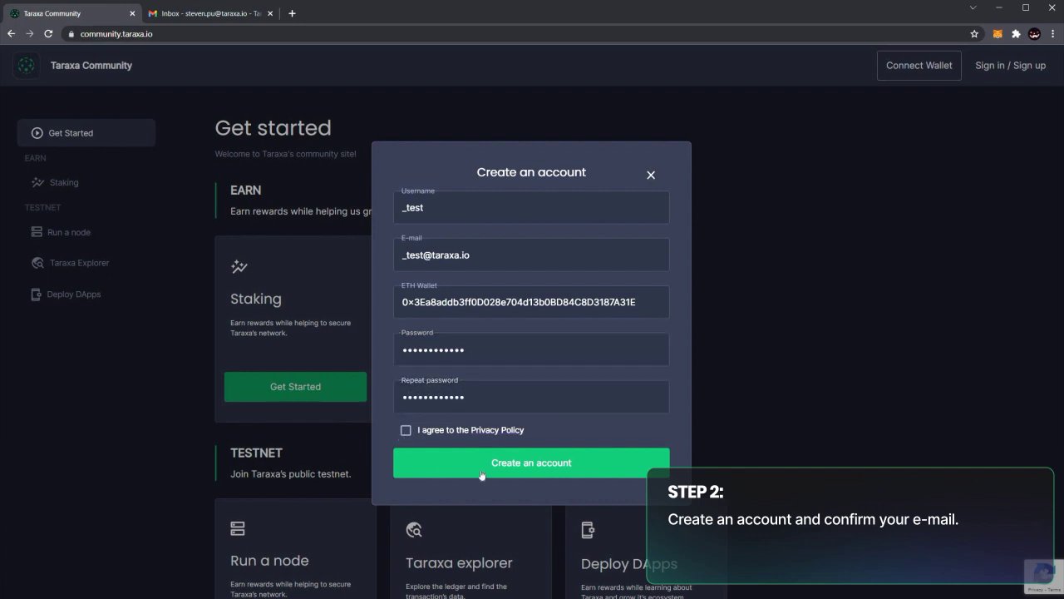
key(Tab)
key(space)
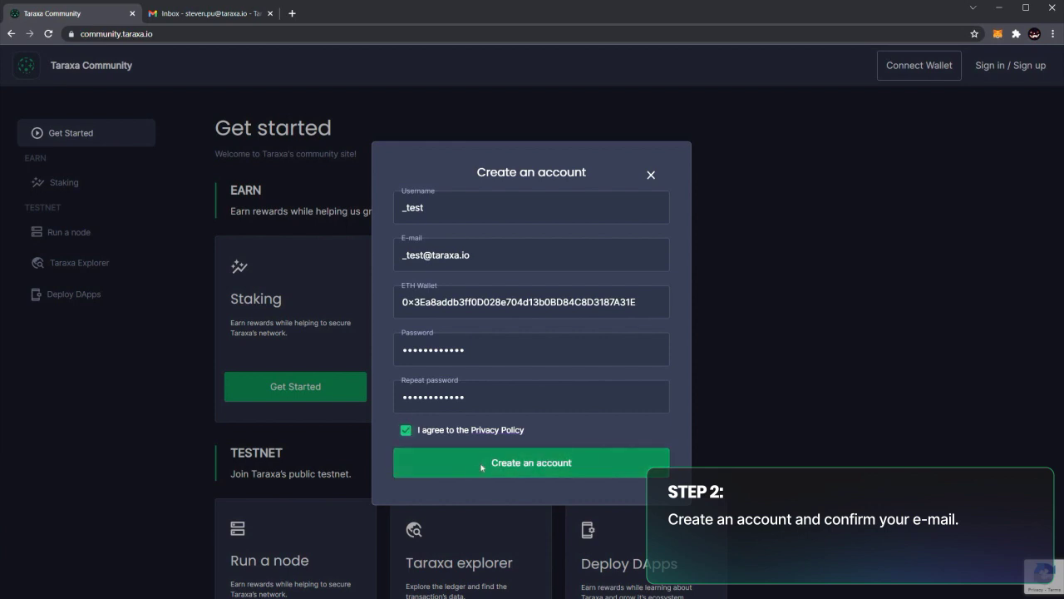
click(481, 464)
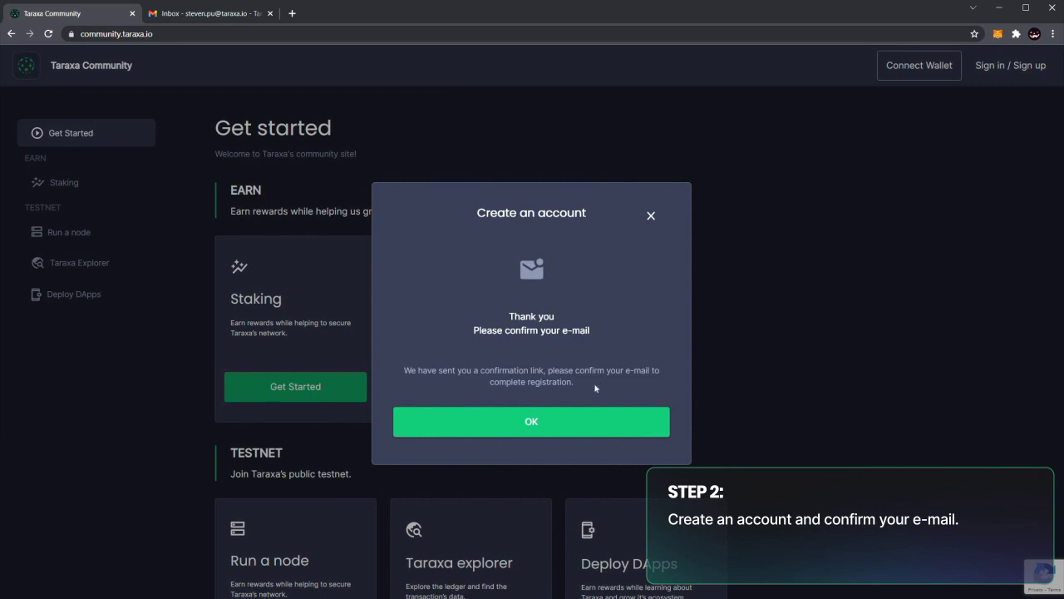
Open the Taraxa Community Site Account Confirmation email in Gmail and follow its validation link.
click(517, 421)
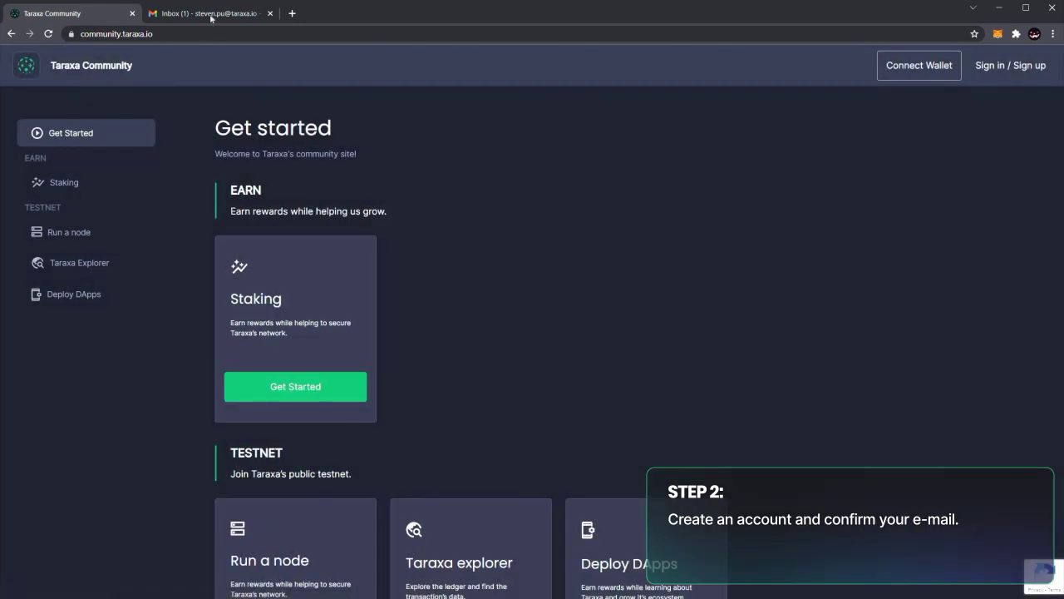
click(212, 17)
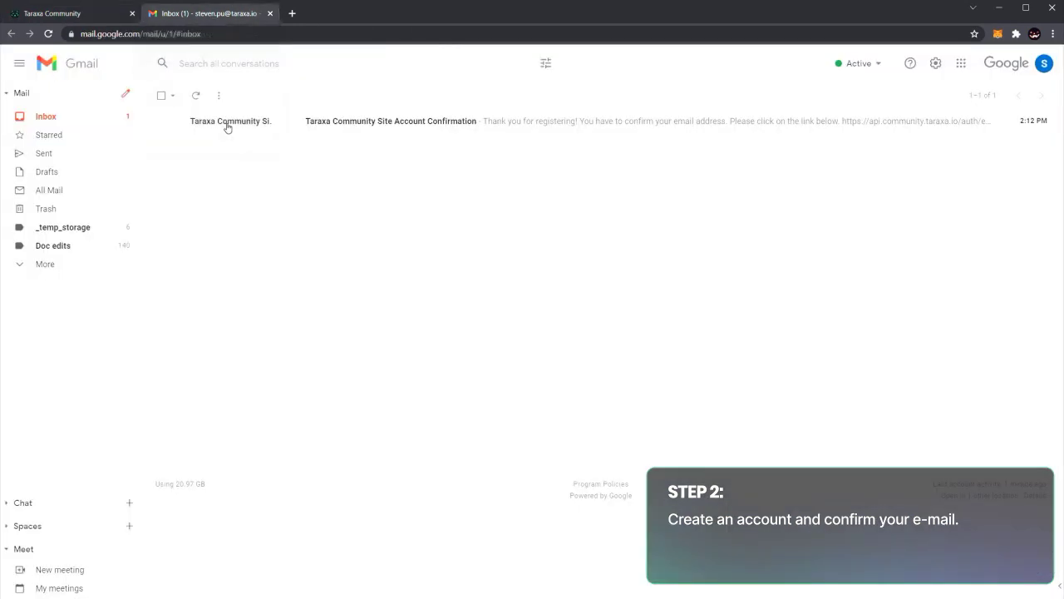
click(227, 123)
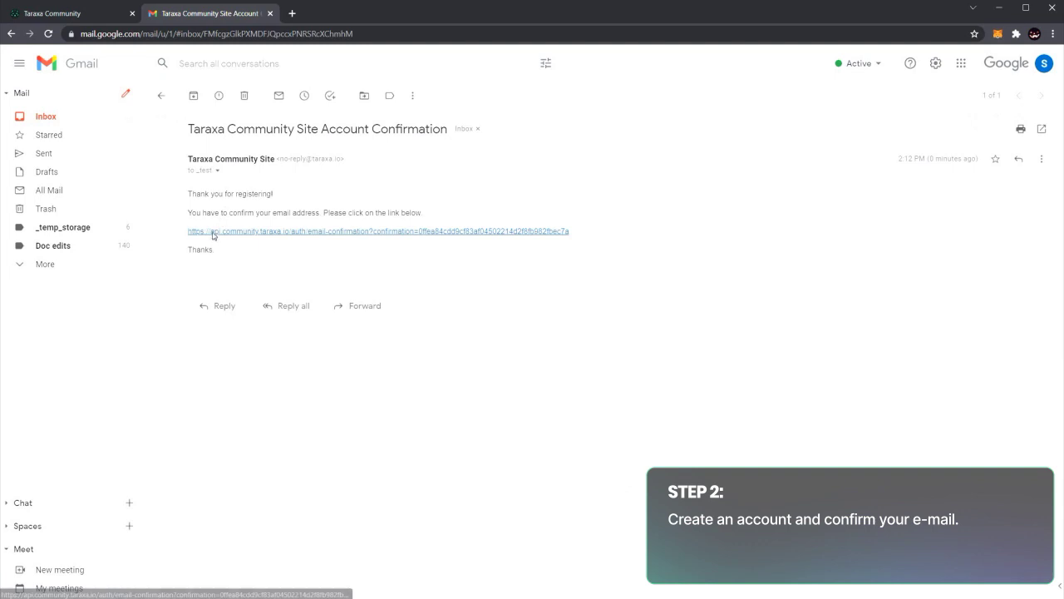
click(213, 232)
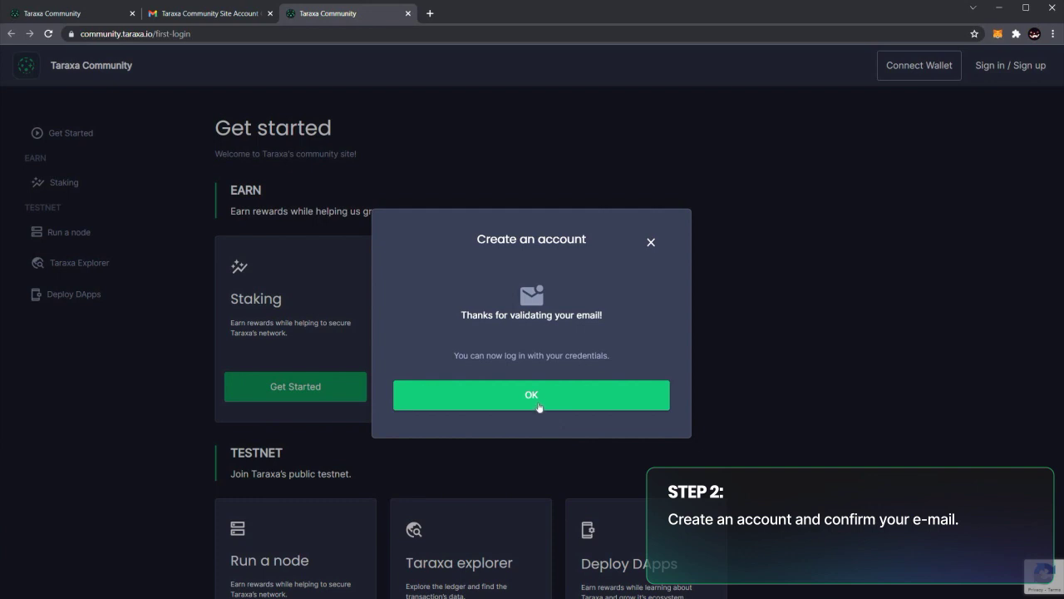
click(535, 398)
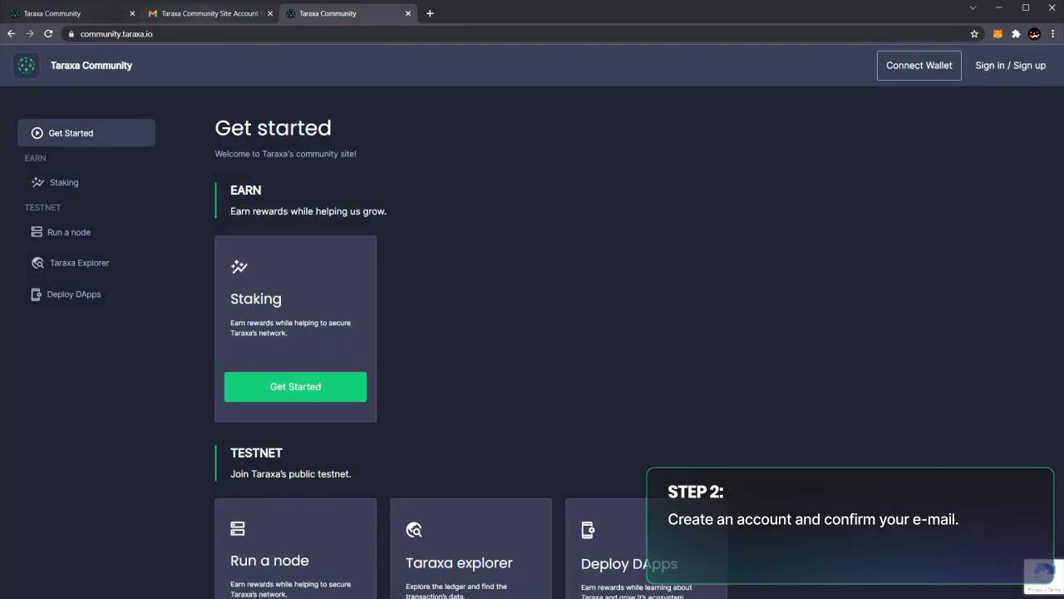
click(997, 67)
Log in through the Sign In dialog with the registered e-mail and the account password.
click(532, 243)
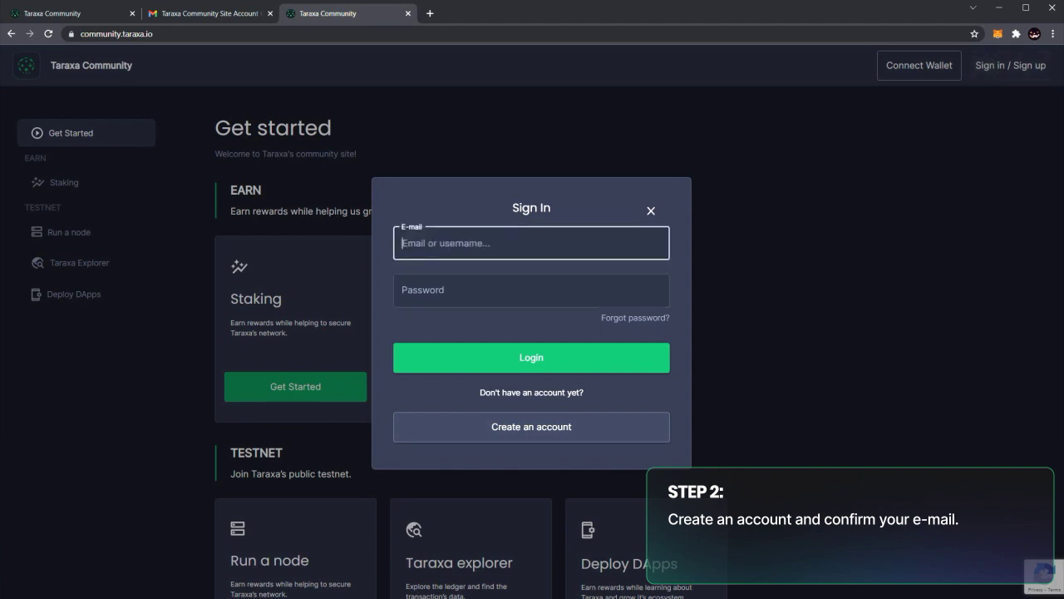
key(Tab)
text(123456789012)
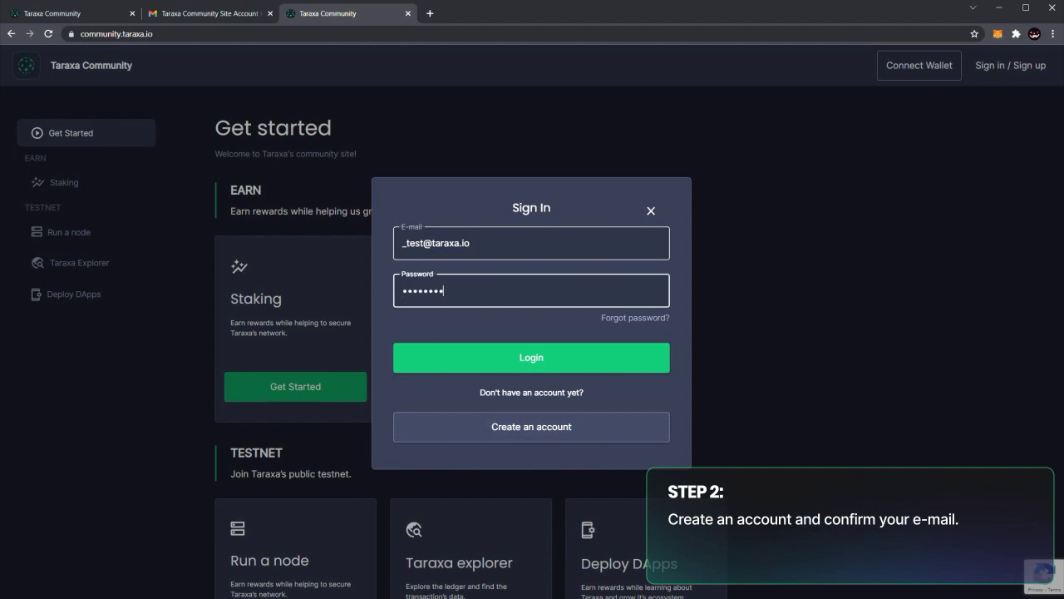
click(506, 356)
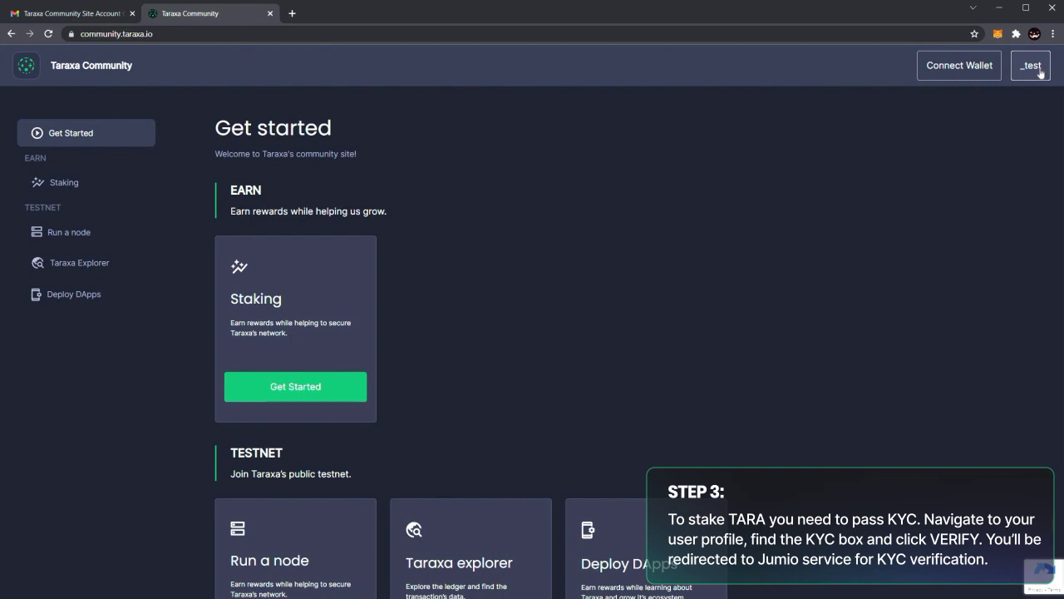
From My profile, accept the data-processing consent and proceed to Jumio KYC verification.
click(1040, 73)
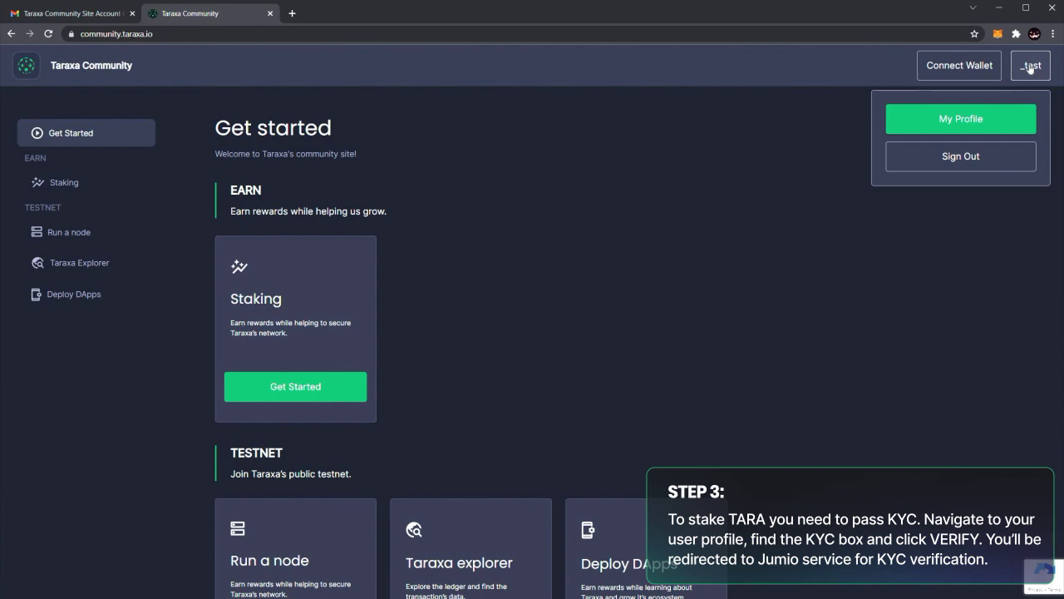
click(960, 118)
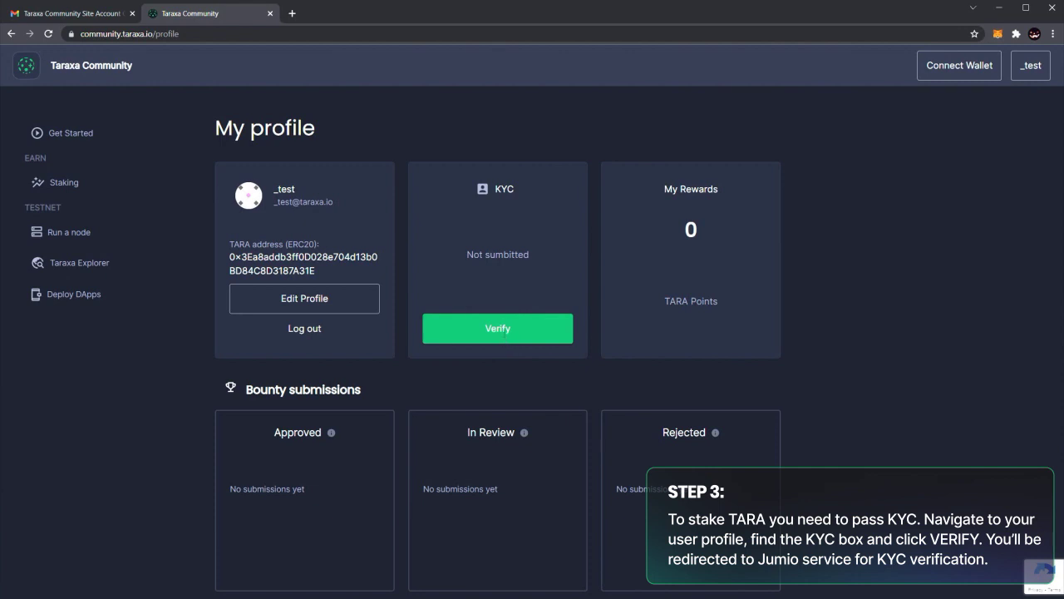
click(503, 332)
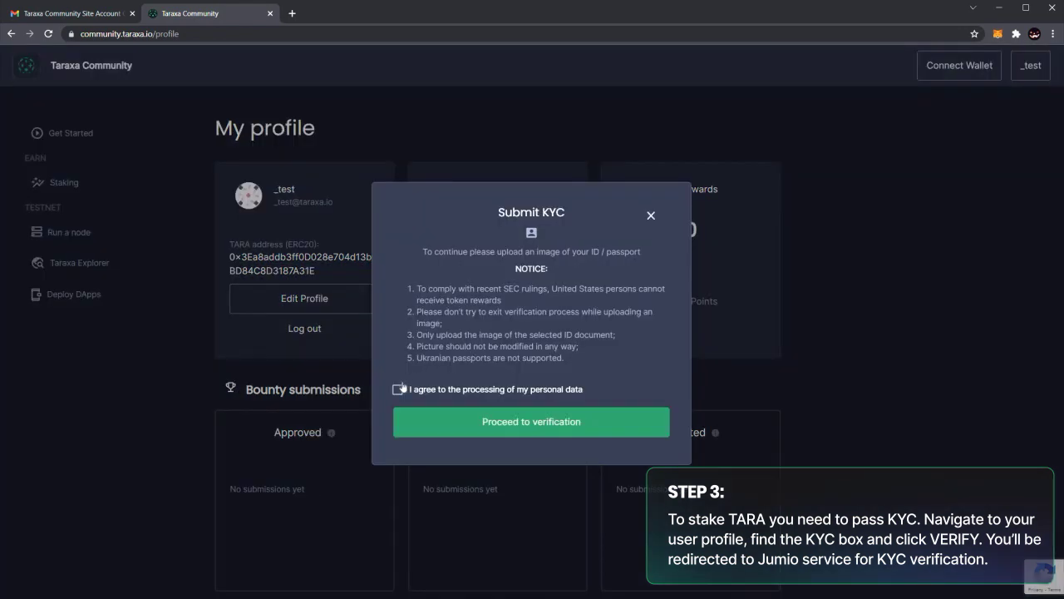
key(space)
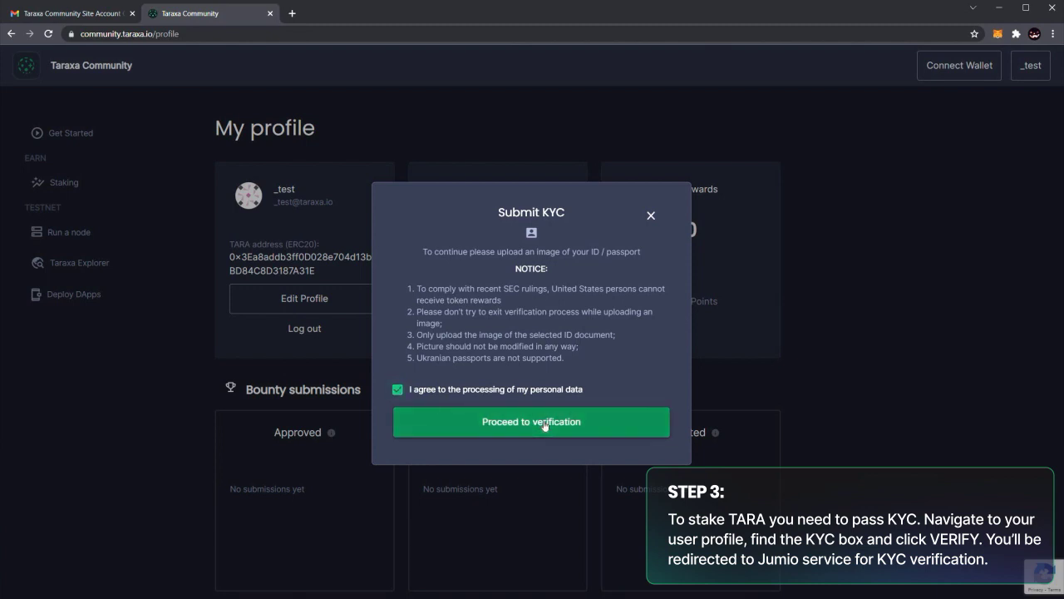
click(545, 423)
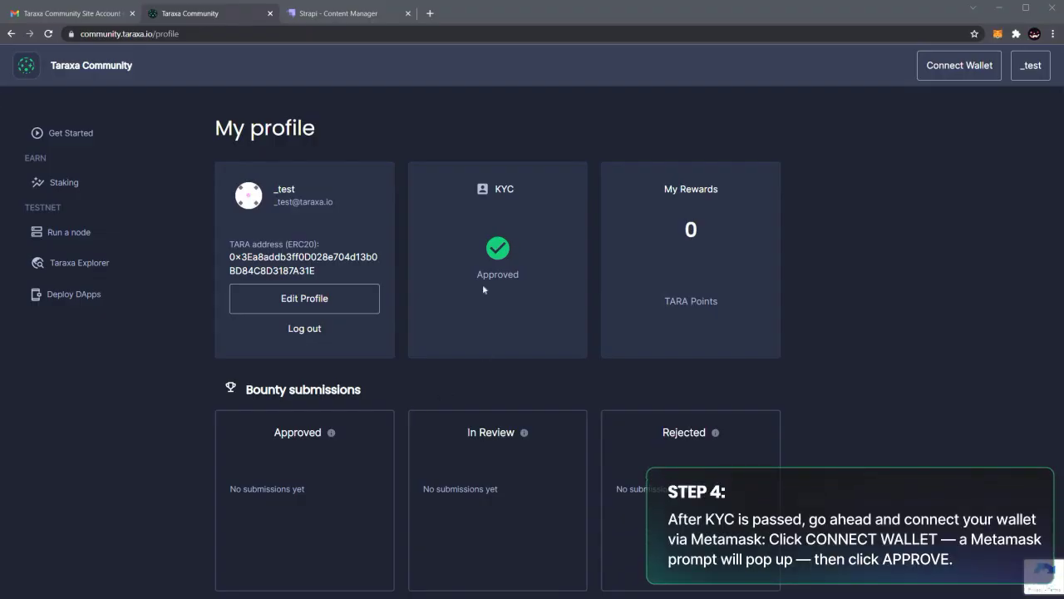
Go to Staking: Phase 1 - Pre-staking and highlight its Metamask-not-connected notice.
click(59, 183)
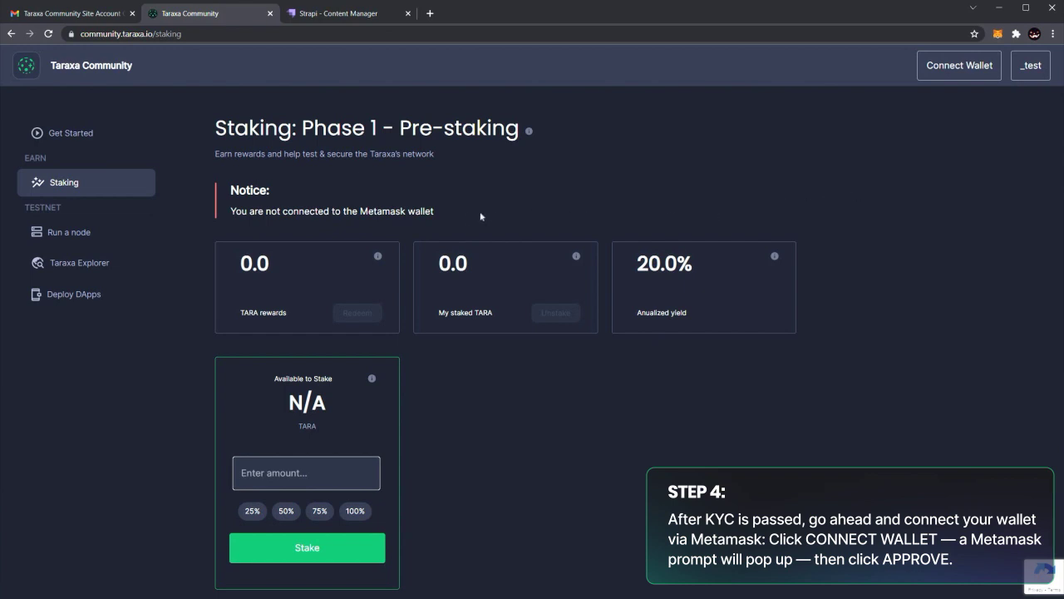
drag(434, 211, 349, 211)
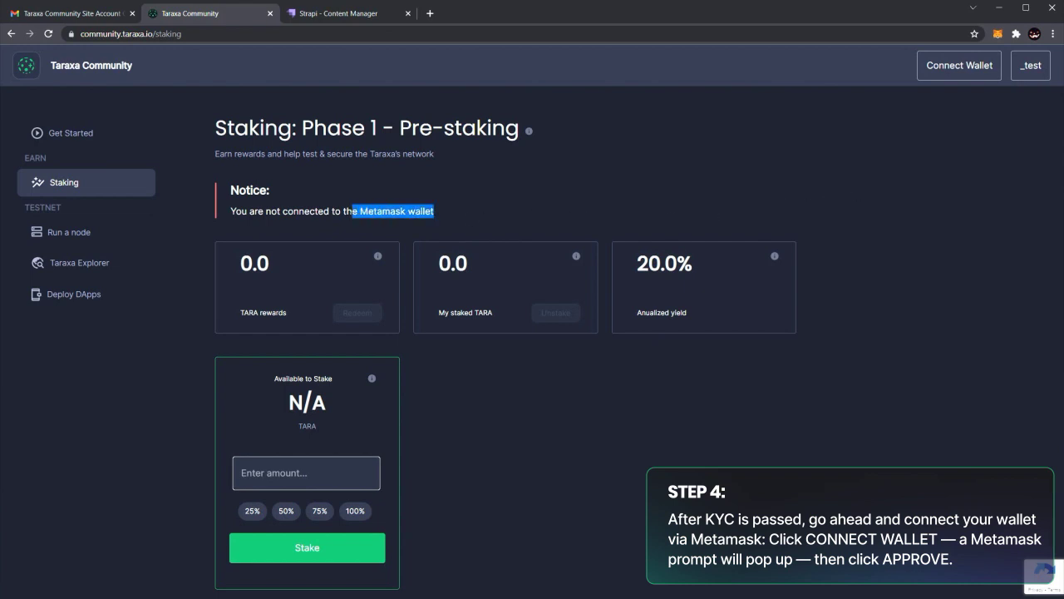
click(349, 211)
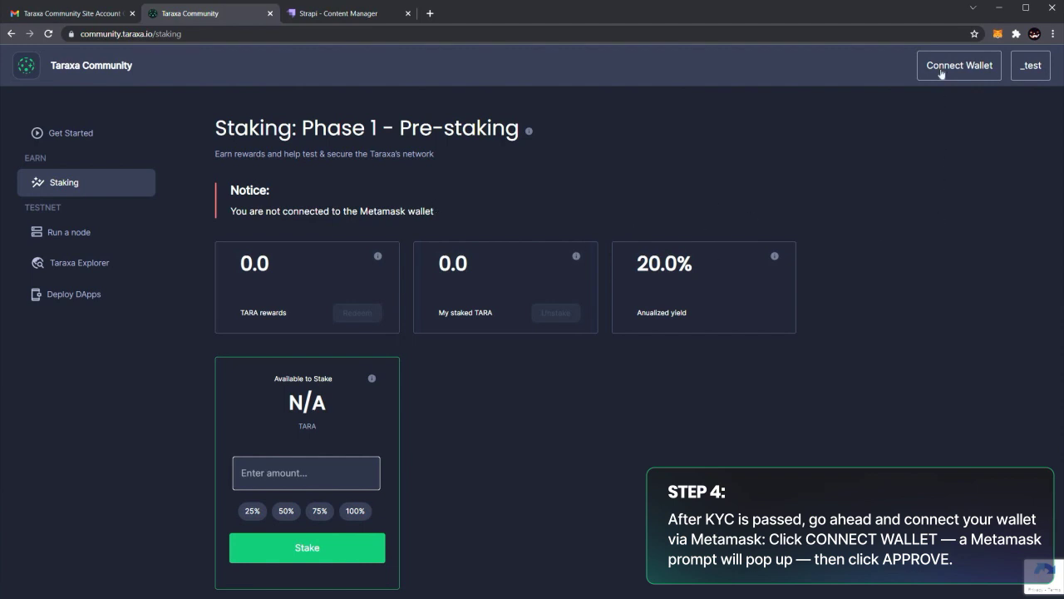
Connect the chosen MetaMask account to Taraxa Community, approving the connection.
click(942, 73)
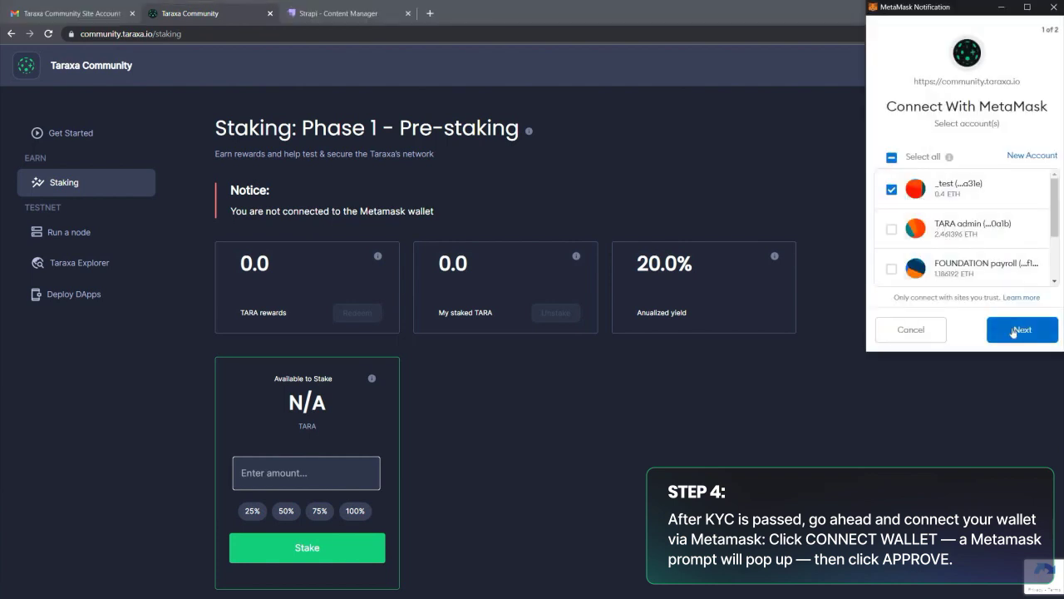
click(1013, 331)
click(1012, 331)
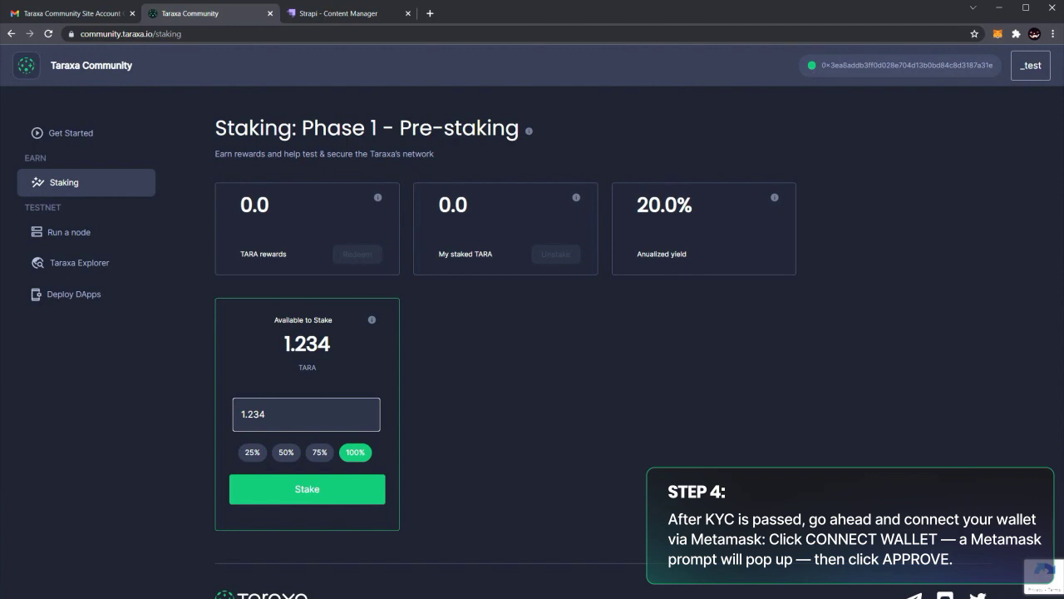
Check the wallet's TARA balance in MetaMask, then stake the full 1.234 TARA.
click(997, 34)
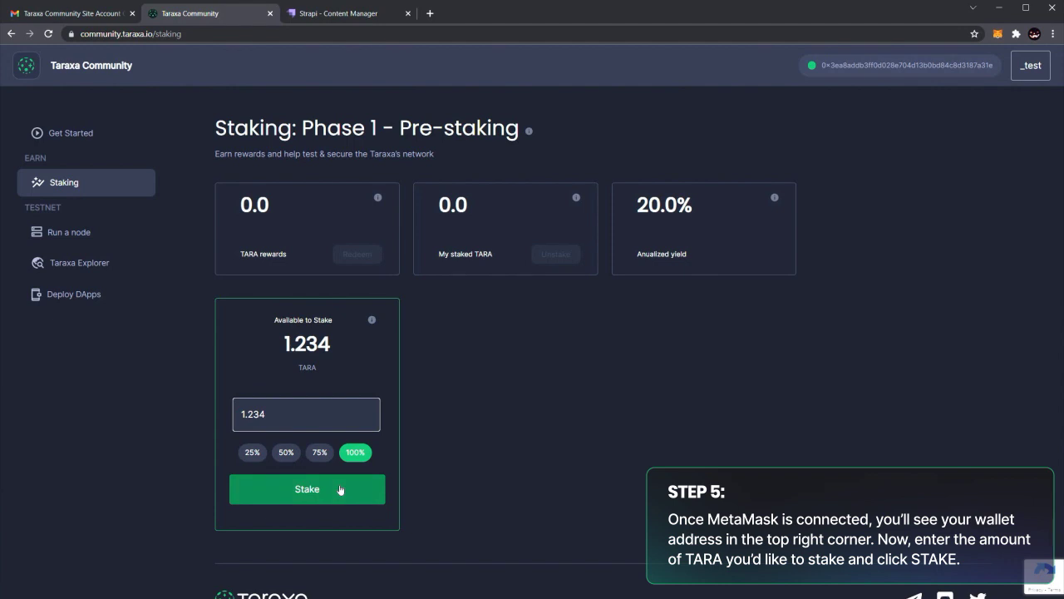
click(340, 490)
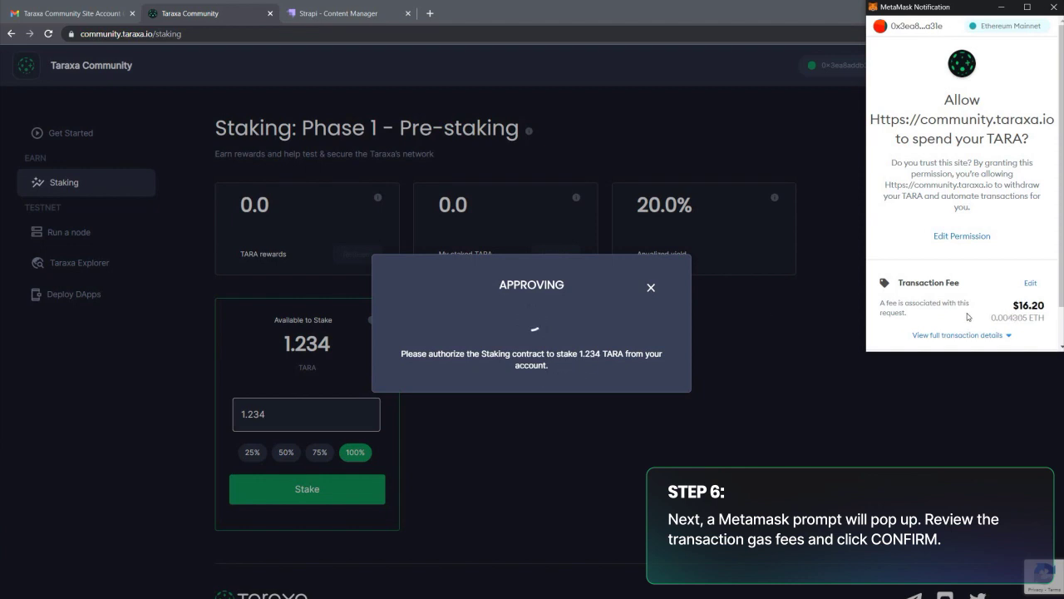
Switch the spending approval's gas fee to High and confirm authorizing the staking contract.
scroll(967, 316, down, 2)
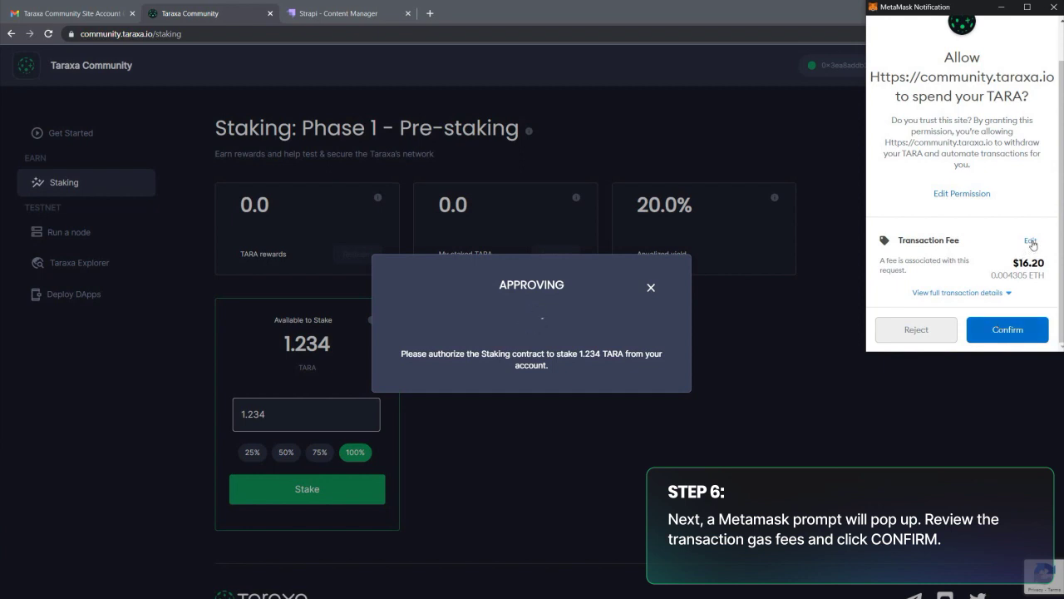
click(1032, 243)
click(1022, 182)
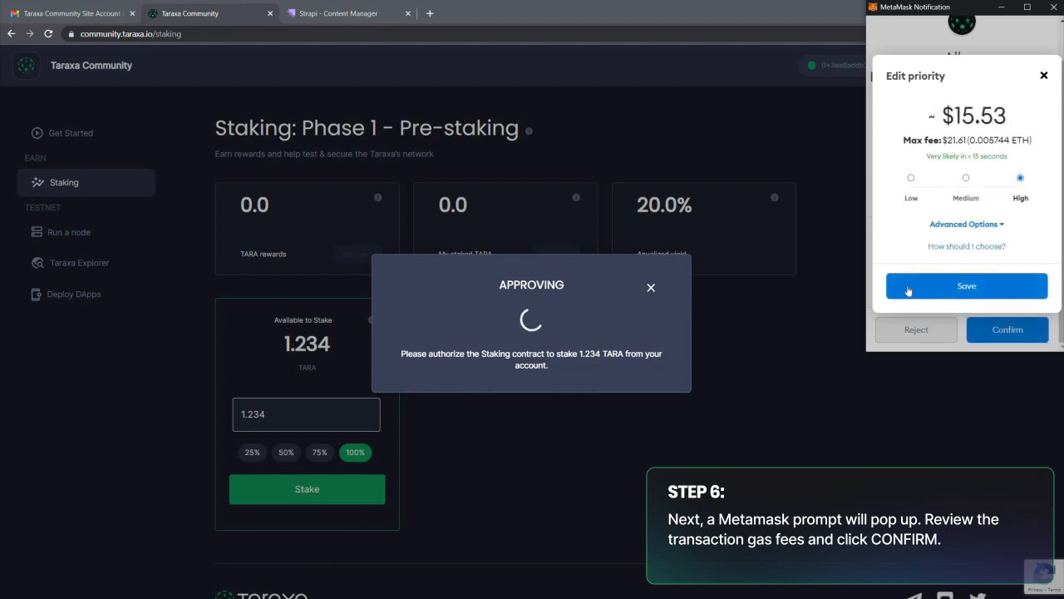
click(993, 286)
click(1002, 333)
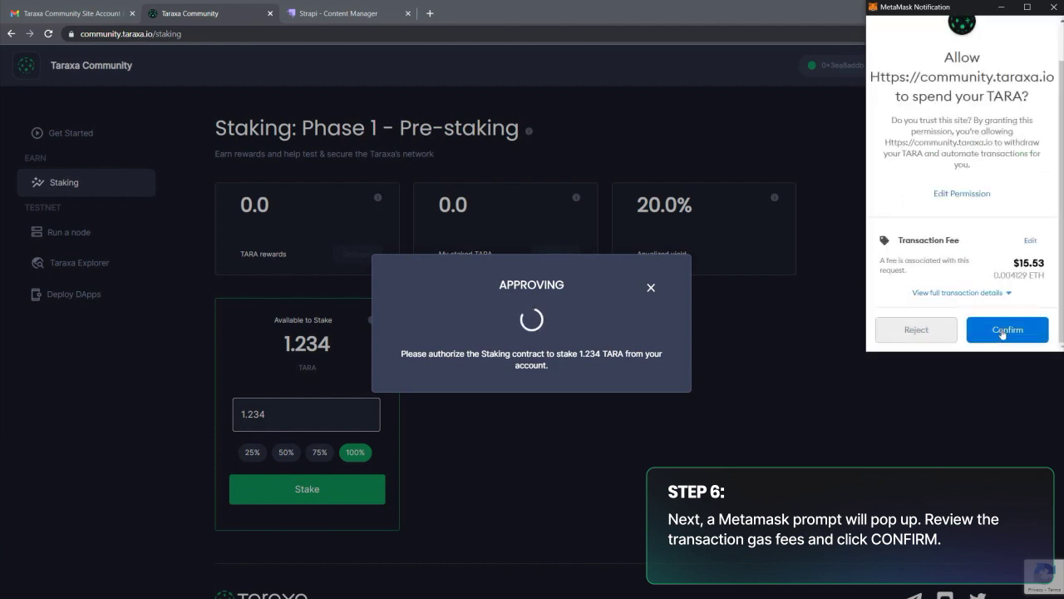
click(1003, 331)
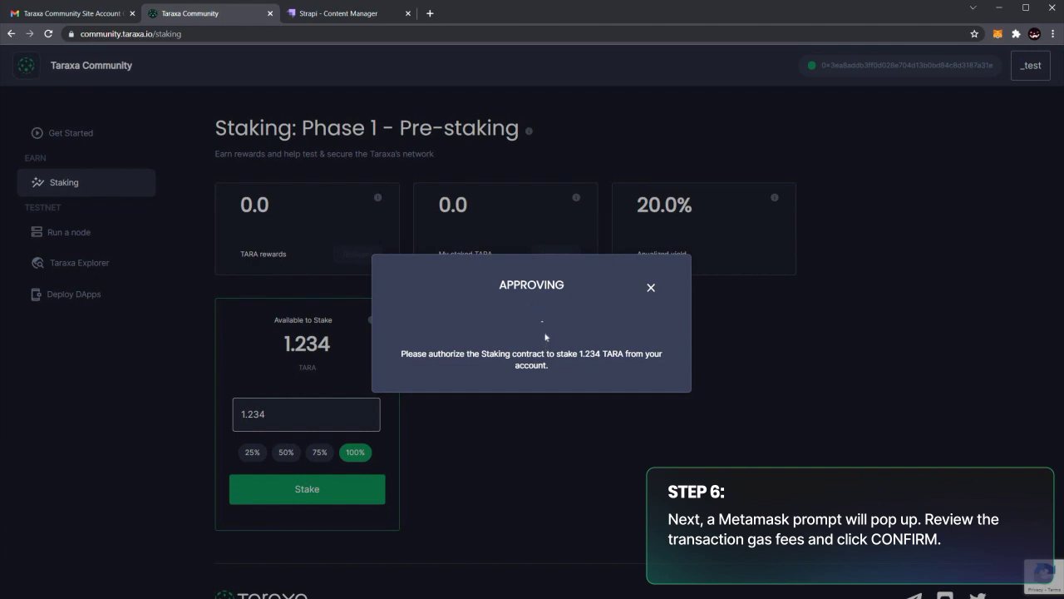
right_click(545, 337)
Dismiss the browser context menu and wait for MetaMask's Stake request for 1.234 TARA.
key(Escape)
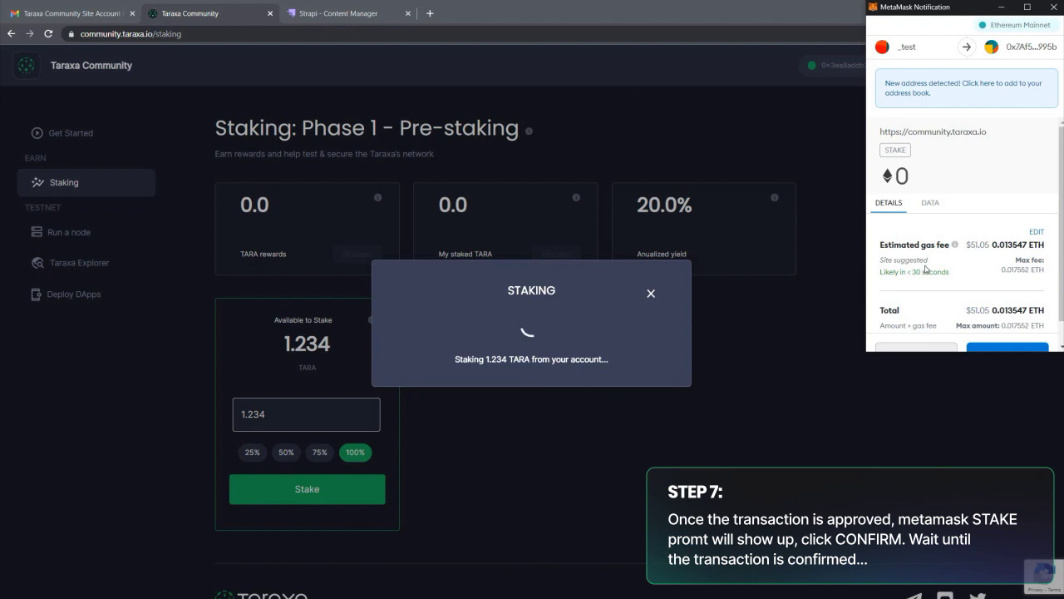
Switch the 1.234 TARA stake transaction to a faster gas priority and confirm it in MetaMask.
scroll(942, 277, down, 1)
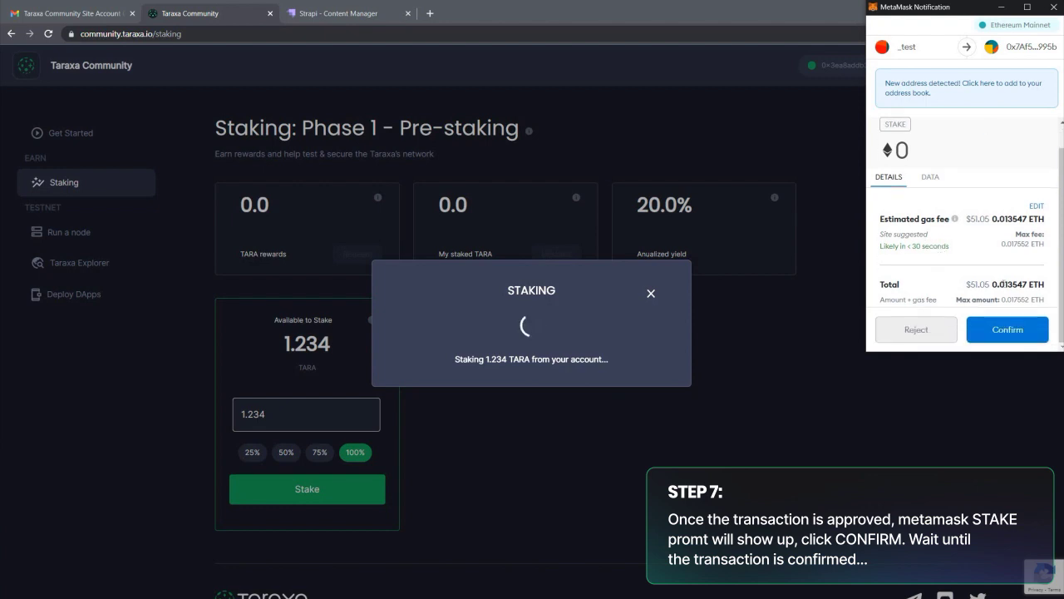
click(1024, 199)
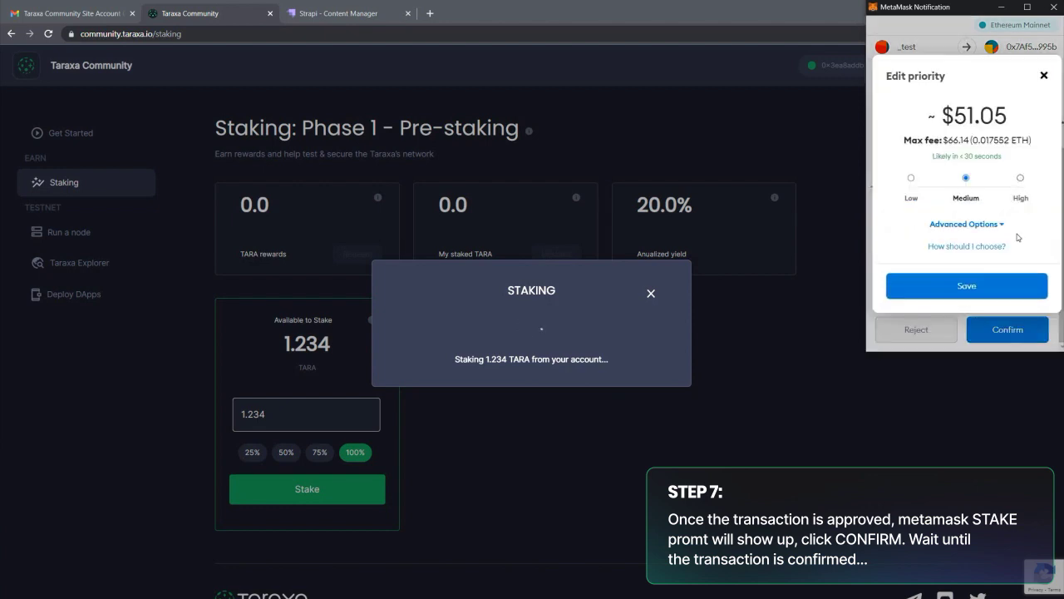
click(982, 287)
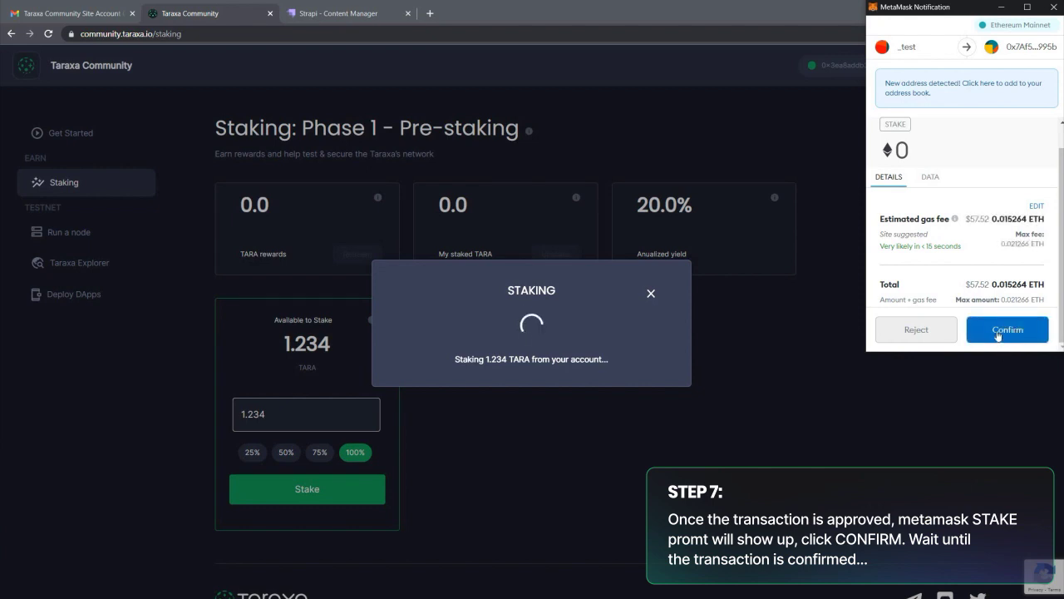
click(998, 331)
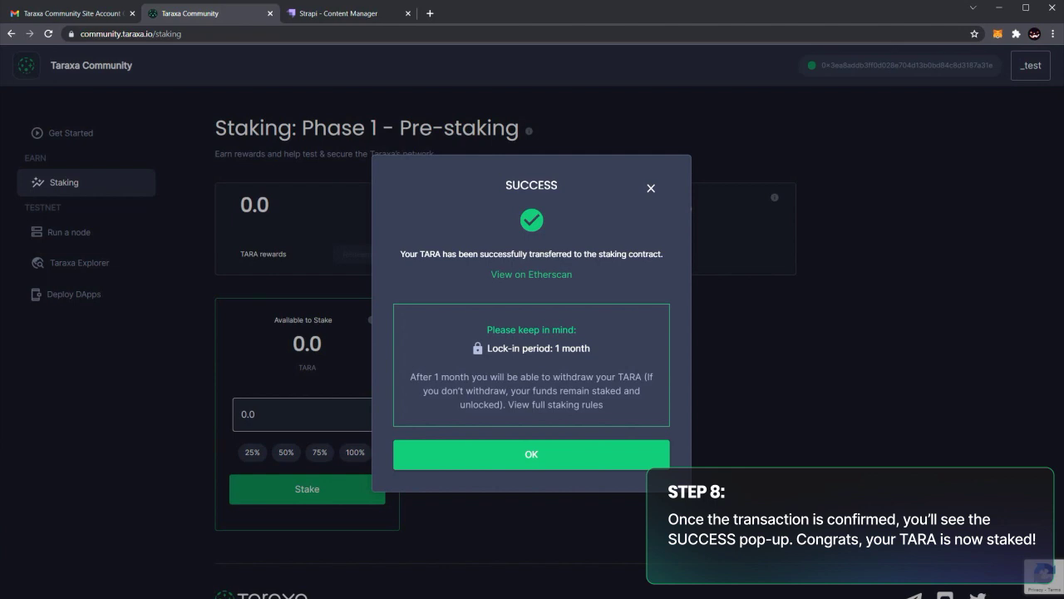
Close the SUCCESS pop-up and highlight the 1.234 staked TARA, locked till 11/13/2021.
click(553, 454)
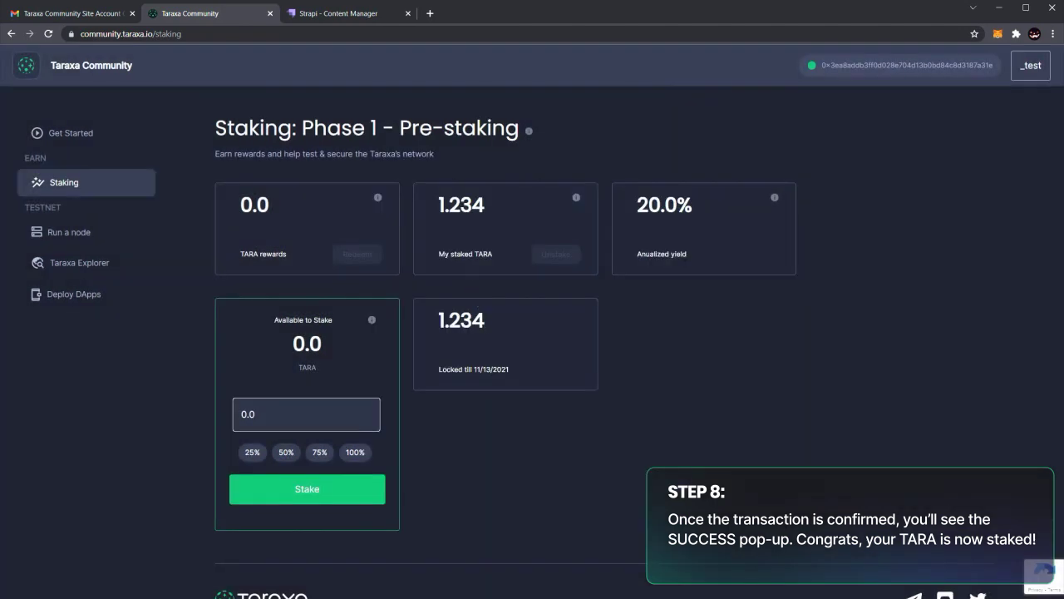
drag(438, 204, 486, 205)
click(482, 205)
click(483, 204)
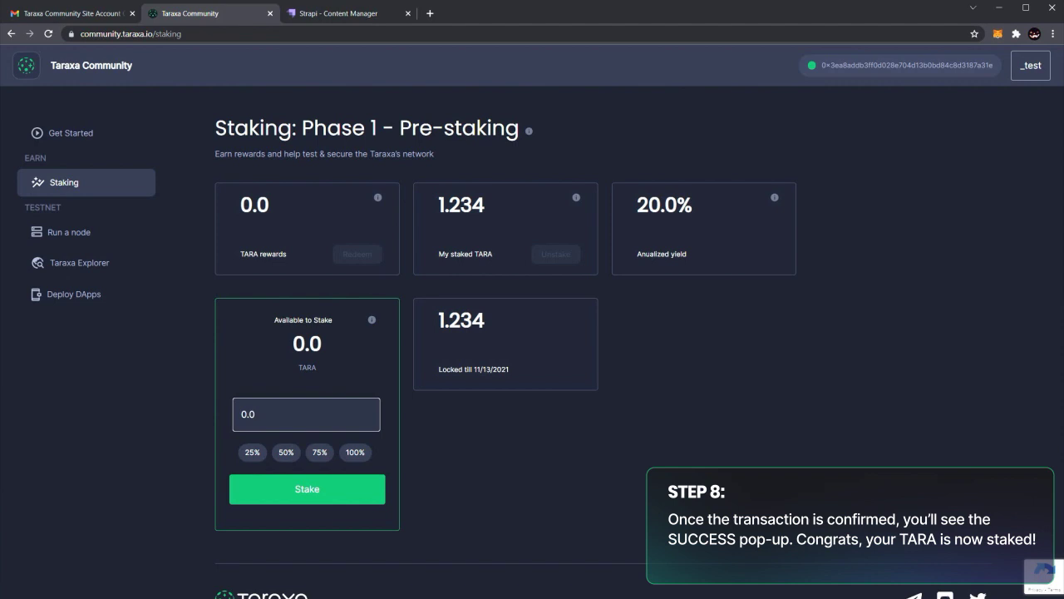